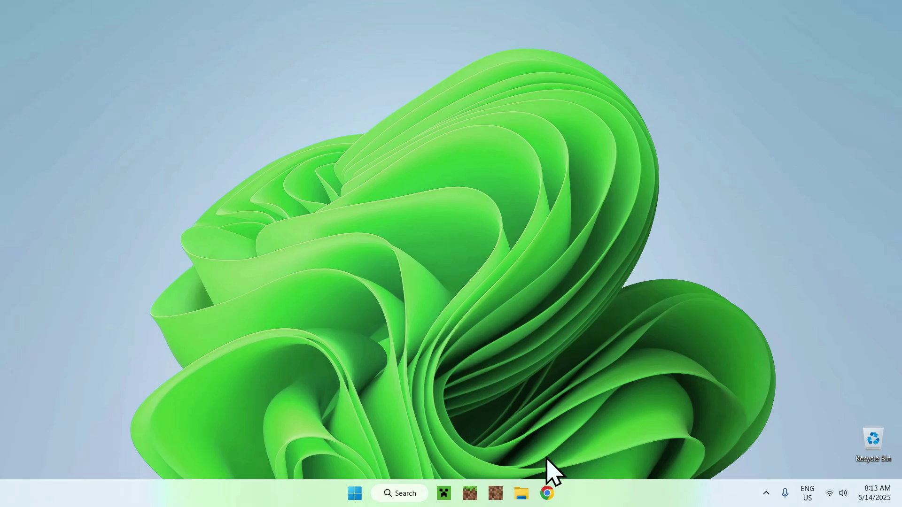
Step: Launch Chrome, search Google for 'Modrinth', and open the Modrinth site's Discover menu
{"action": "left_click", "coordinate": [549, 488]}
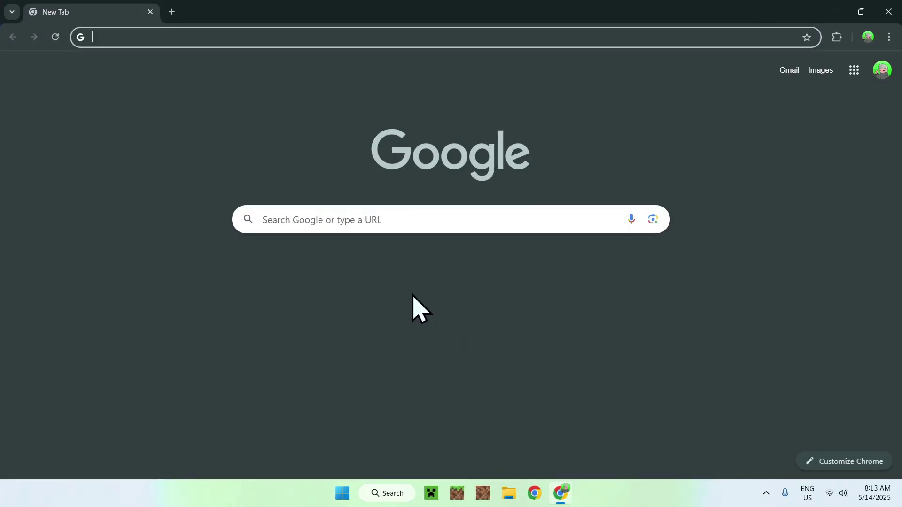
{"action": "left_click", "coordinate": [350, 219]}
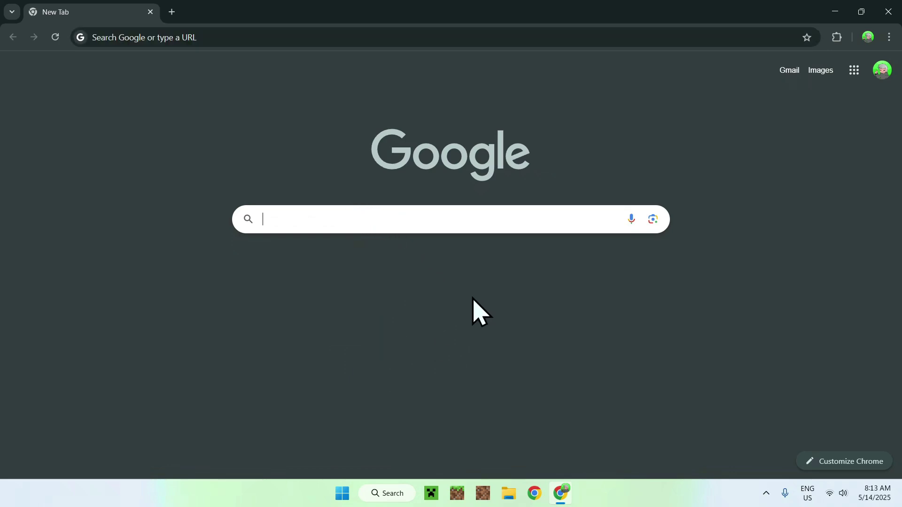
{"action": "type", "text": "Modrinth"}
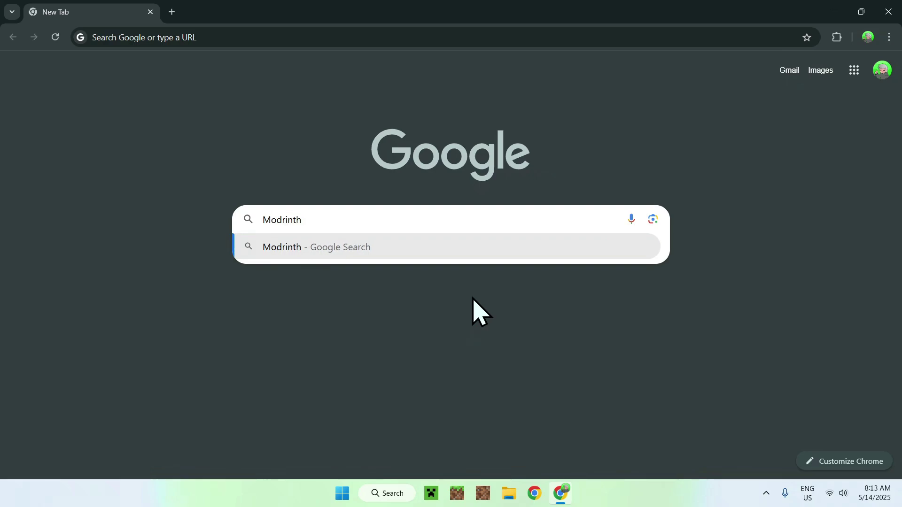
{"action": "key", "text": "Return"}
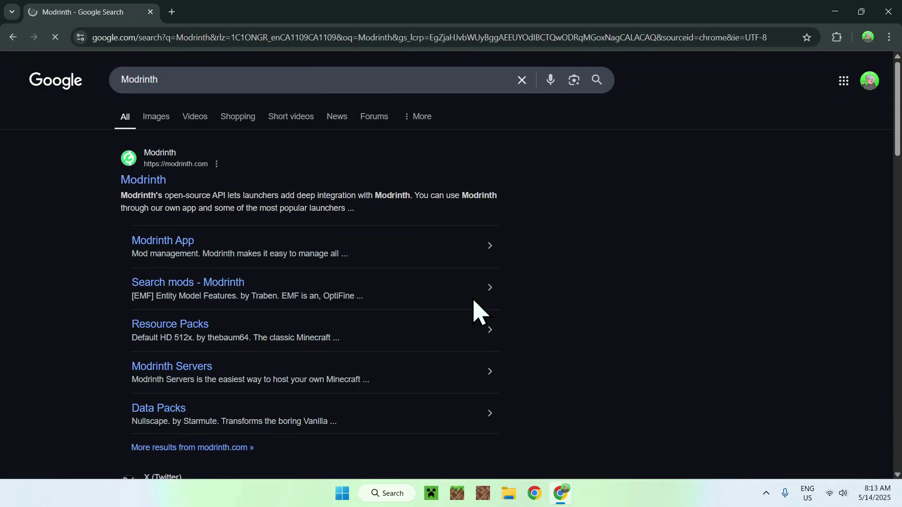
{"action": "left_click", "coordinate": [139, 180]}
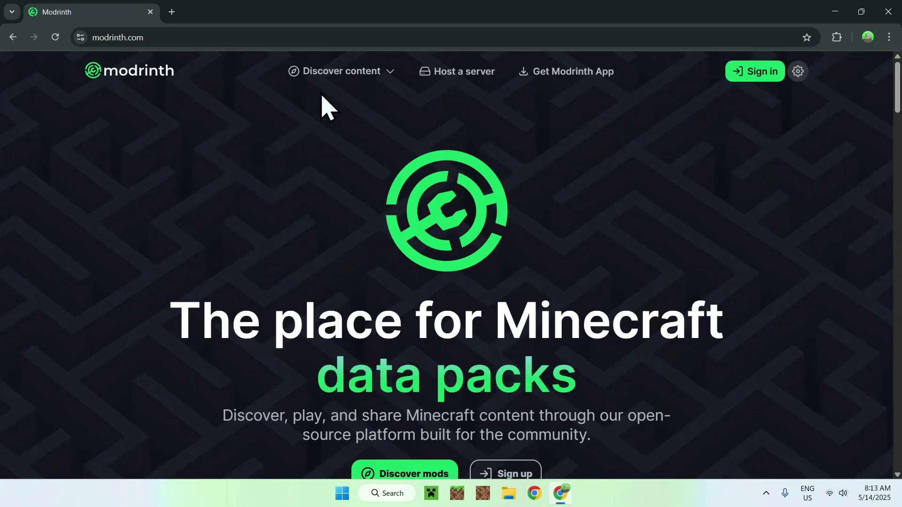
{"action": "left_click", "coordinate": [343, 75]}
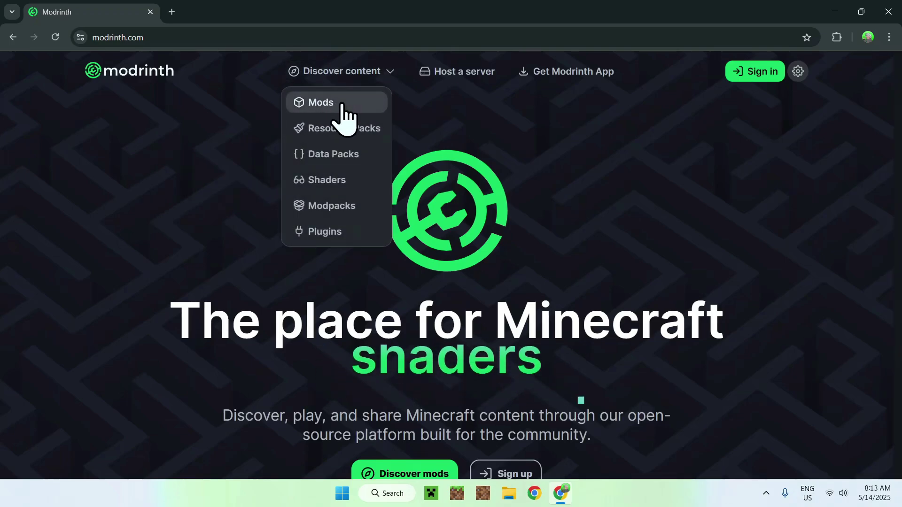
Step: Search Modrinth's mods for 'Sound Physics Remastered' and open its mod page
{"action": "left_click", "coordinate": [342, 102]}
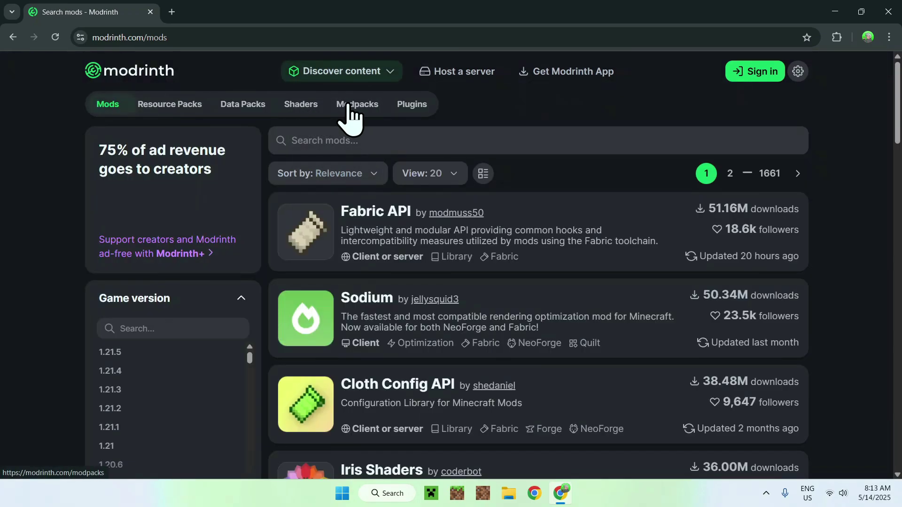
{"action": "left_click", "coordinate": [379, 140]}
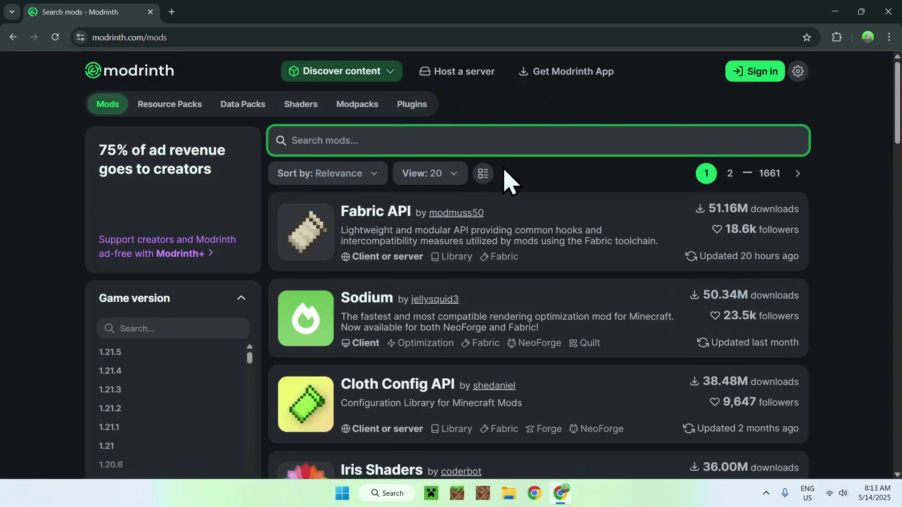
{"action": "type", "text": "Sound Phy"}
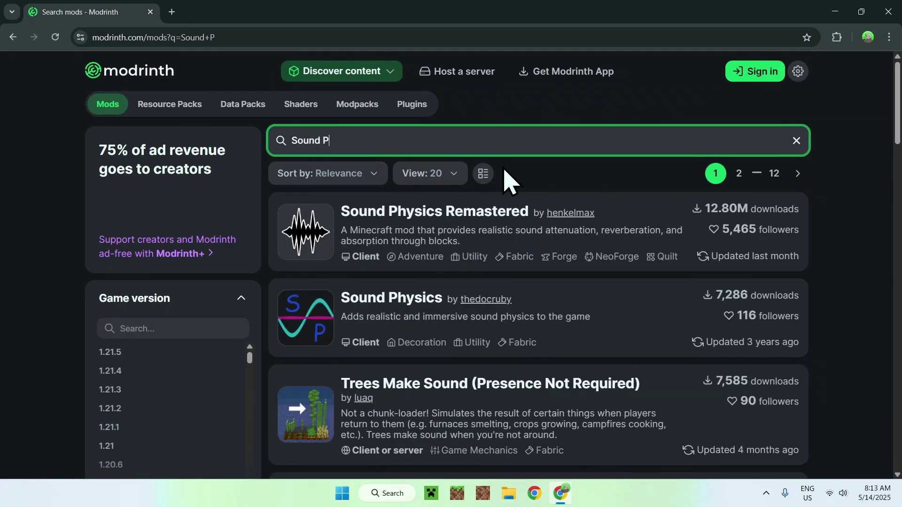
{"action": "type", "text": "sics Remastered"}
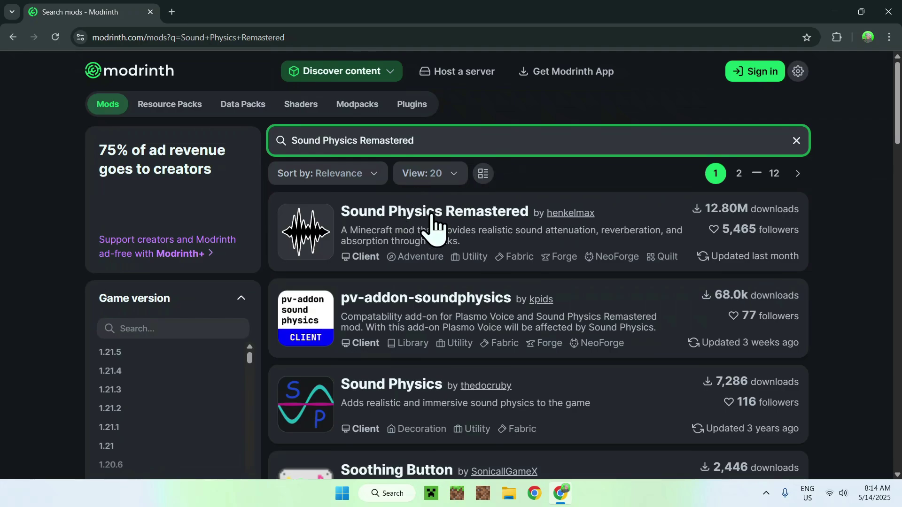
{"action": "left_click", "coordinate": [431, 214]}
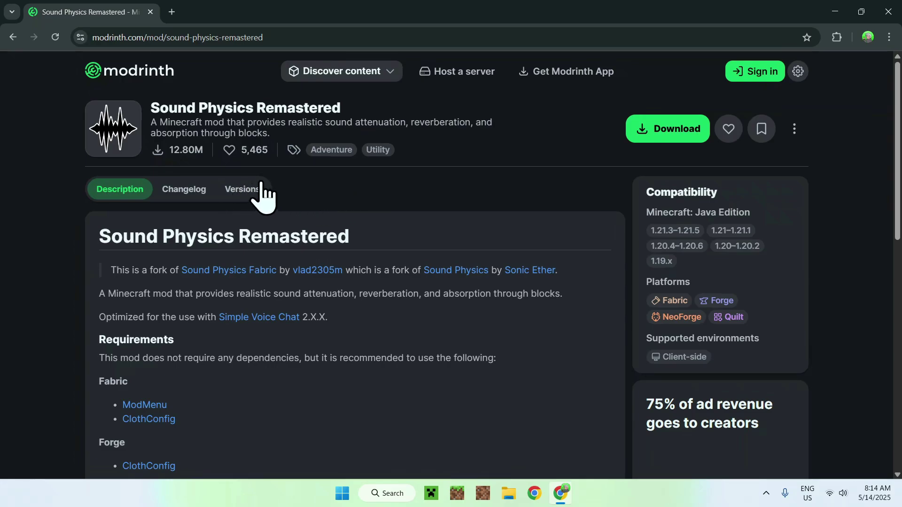
Step: Filter the mod's versions to 1.21.5 and download the fabric-1.21.5-1.4.12 jar
{"action": "left_click", "coordinate": [241, 189]}
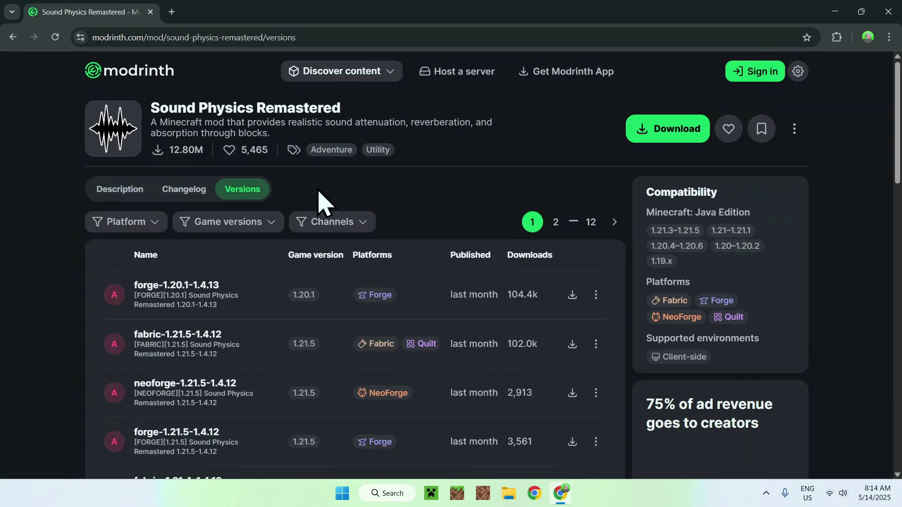
{"action": "left_click", "coordinate": [196, 225]}
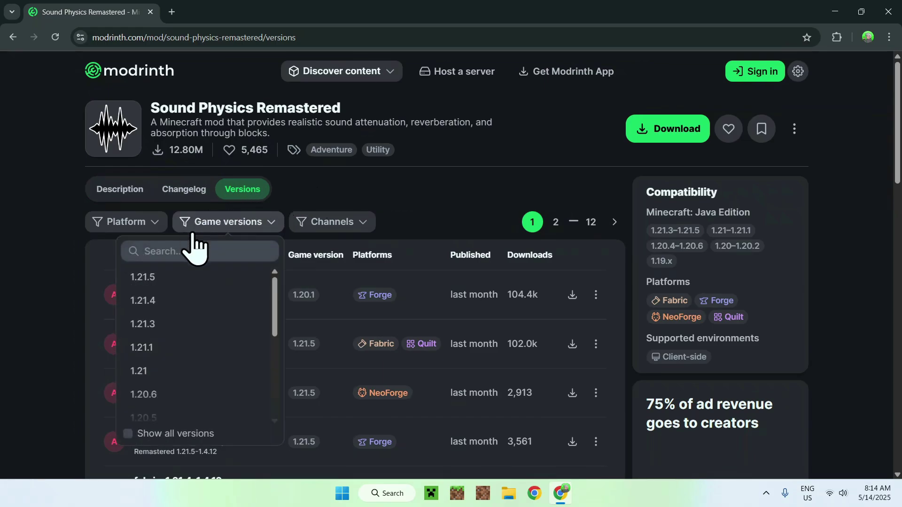
{"action": "left_click", "coordinate": [197, 280]}
{"action": "left_click", "coordinate": [438, 225]}
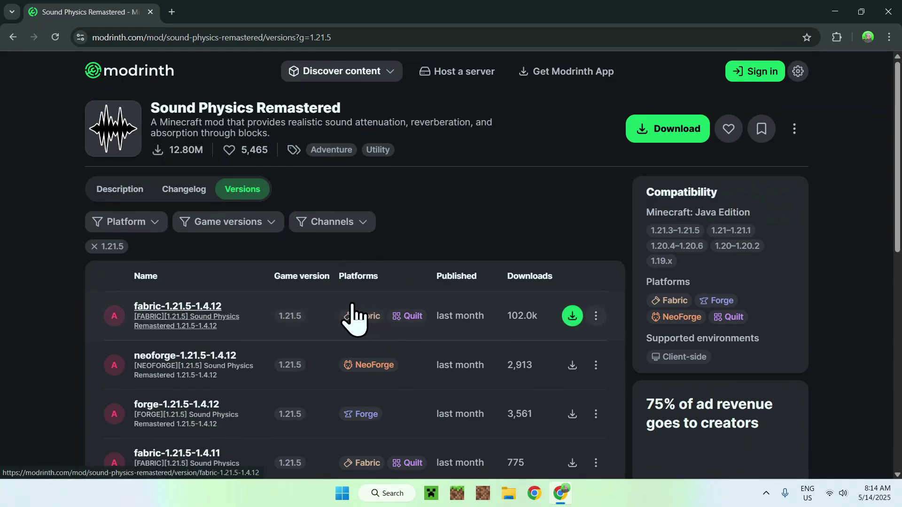
{"action": "left_click", "coordinate": [573, 316]}
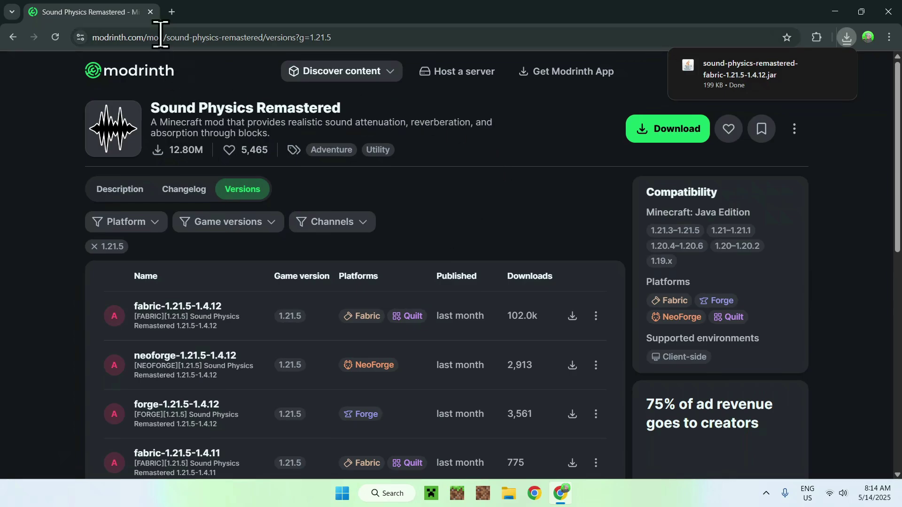
Step: Search 'Fabric Minecraft' in a new tab and download fabric-installer-1.0.3.exe for Windows from fabricmc.net
{"action": "left_click", "coordinate": [171, 12]}
{"action": "left_click", "coordinate": [282, 218]}
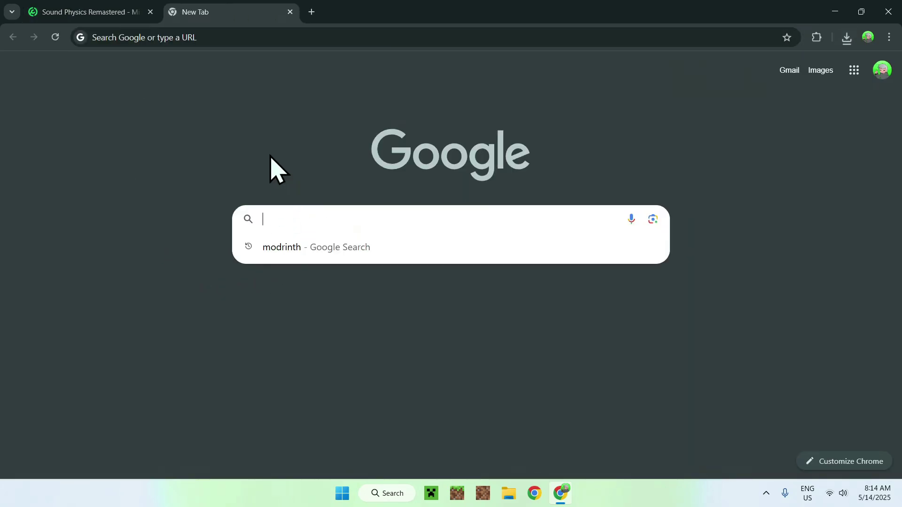
{"action": "type", "text": "Fabric Minecraft"}
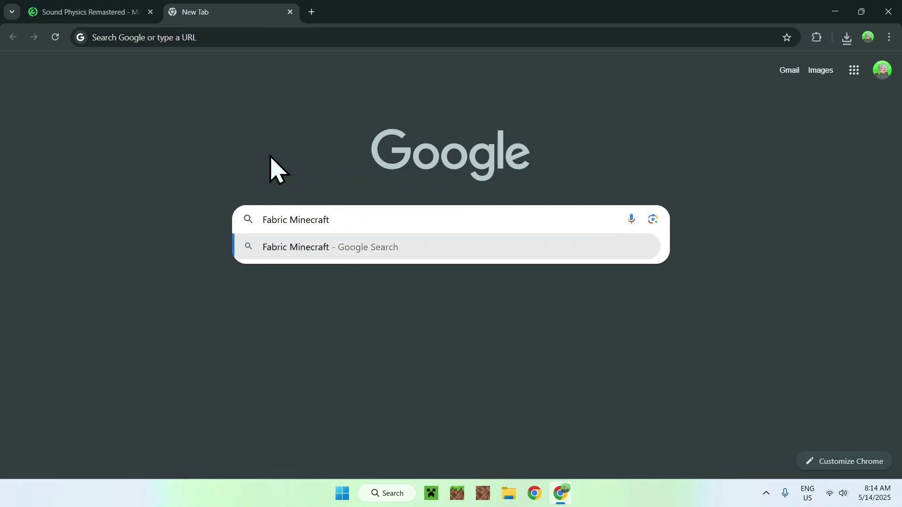
{"action": "key", "text": "Return"}
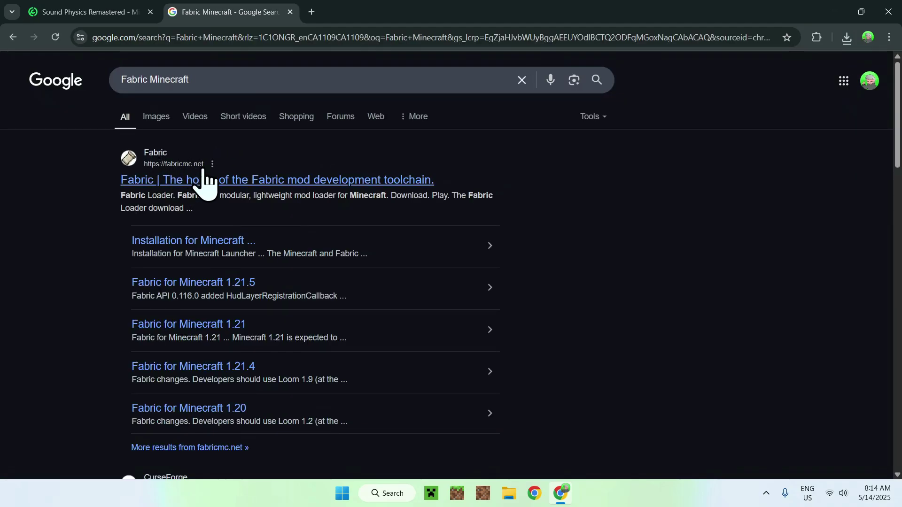
{"action": "left_click", "coordinate": [162, 182]}
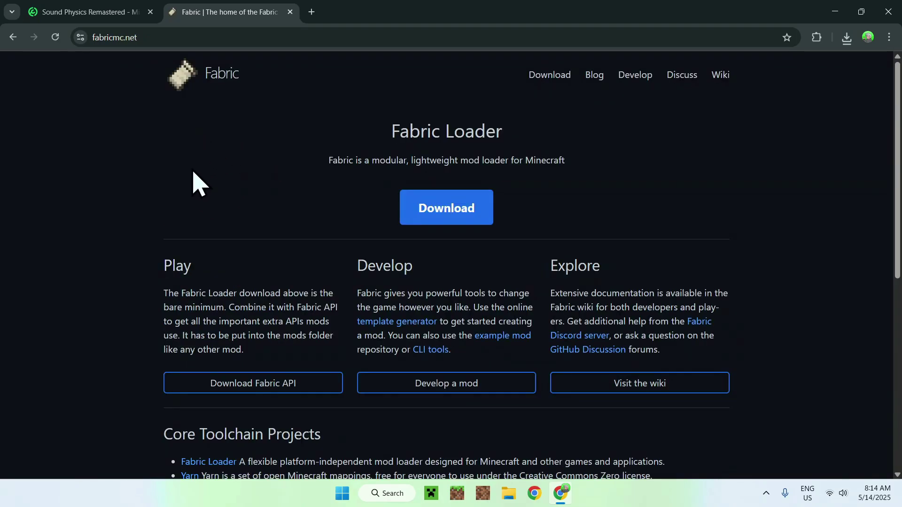
{"action": "left_click", "coordinate": [440, 211]}
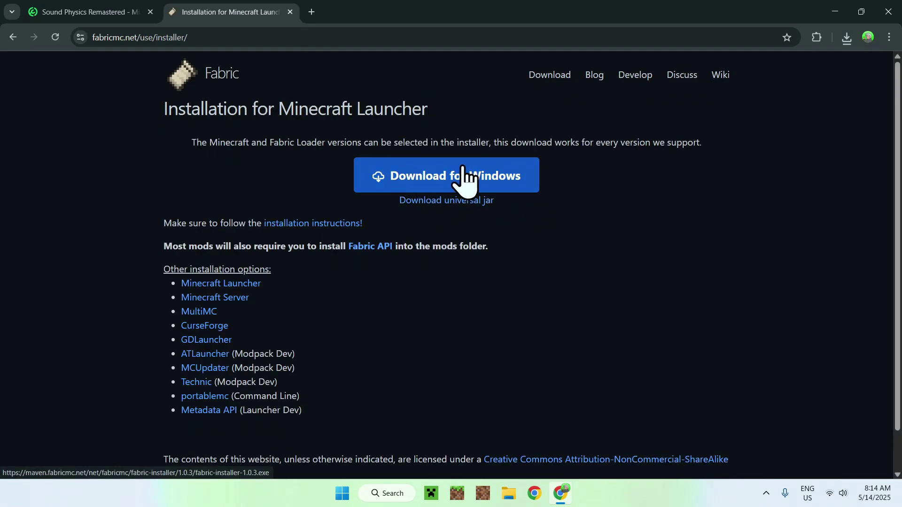
{"action": "left_click", "coordinate": [444, 182]}
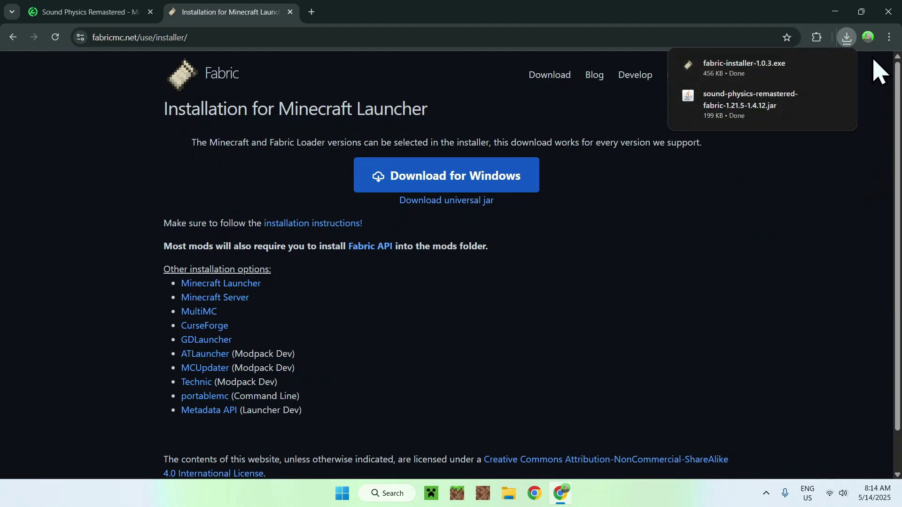
Step: Close Chrome and run fabric-installer-1.0.3.exe from the Downloads folder
{"action": "left_click", "coordinate": [888, 12]}
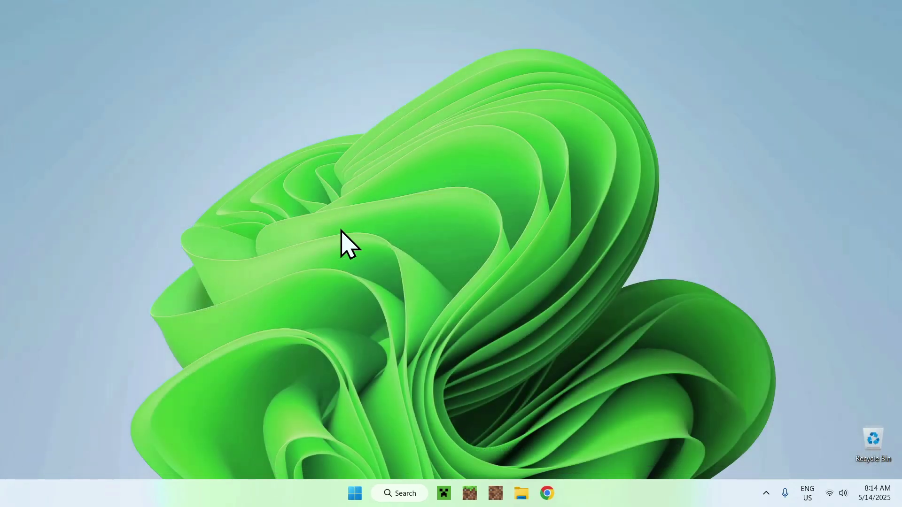
{"action": "left_click", "coordinate": [520, 494]}
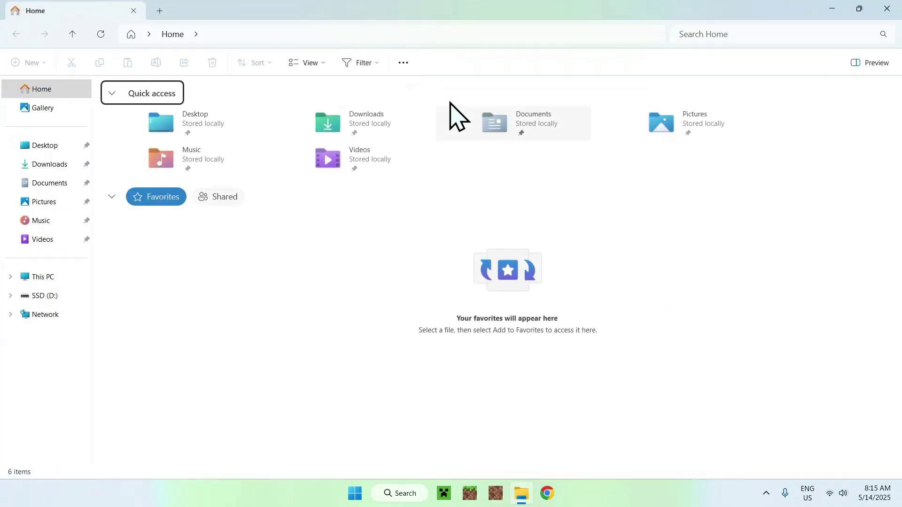
{"action": "left_click", "coordinate": [45, 165]}
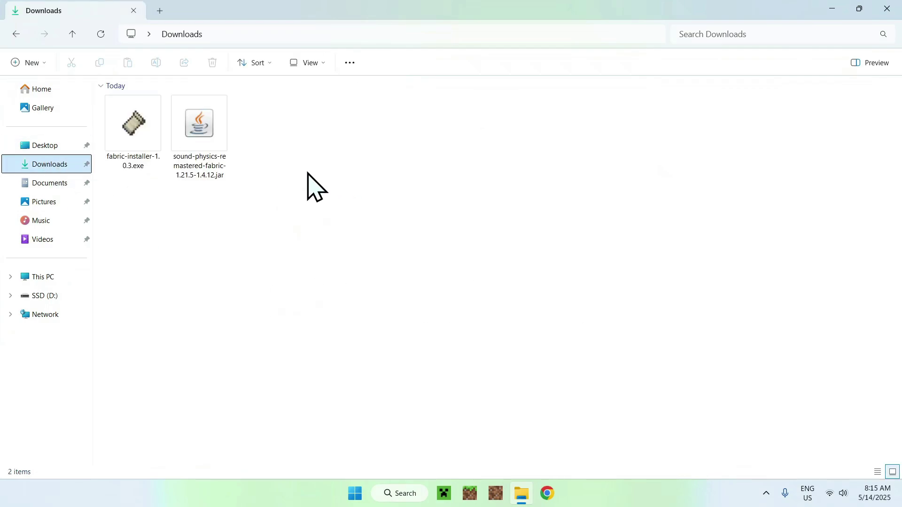
{"action": "key", "text": "Tab"}
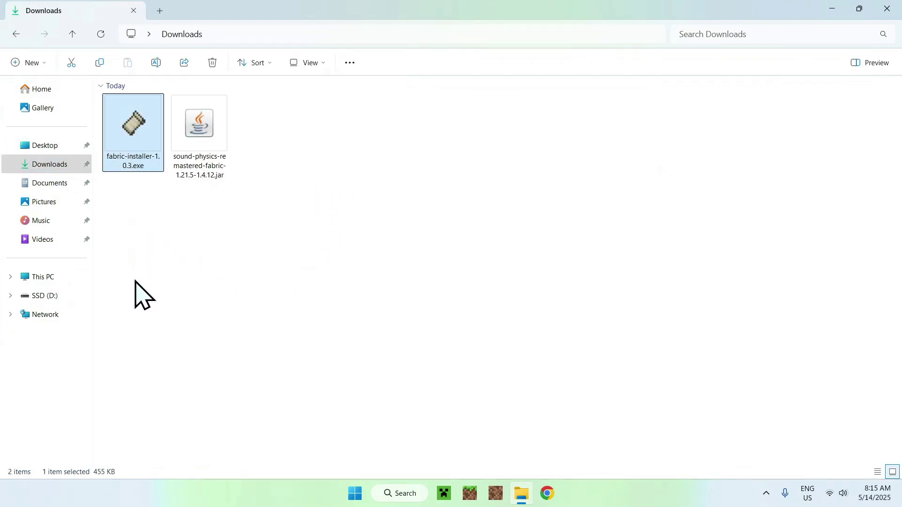
{"action": "double_click", "coordinate": [127, 142]}
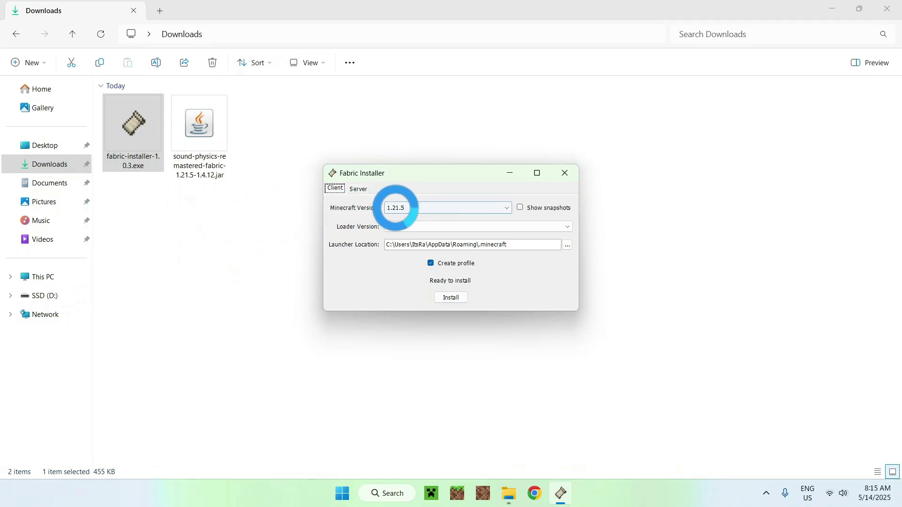
Step: Install Fabric Loader for Minecraft 1.21.5, confirm success, and close the installer
{"action": "left_click", "coordinate": [395, 209]}
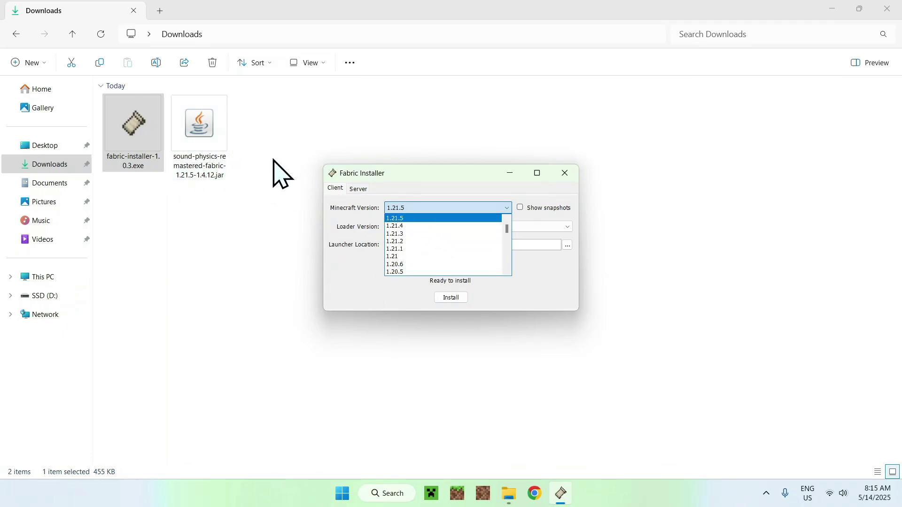
{"action": "left_click", "coordinate": [415, 221]}
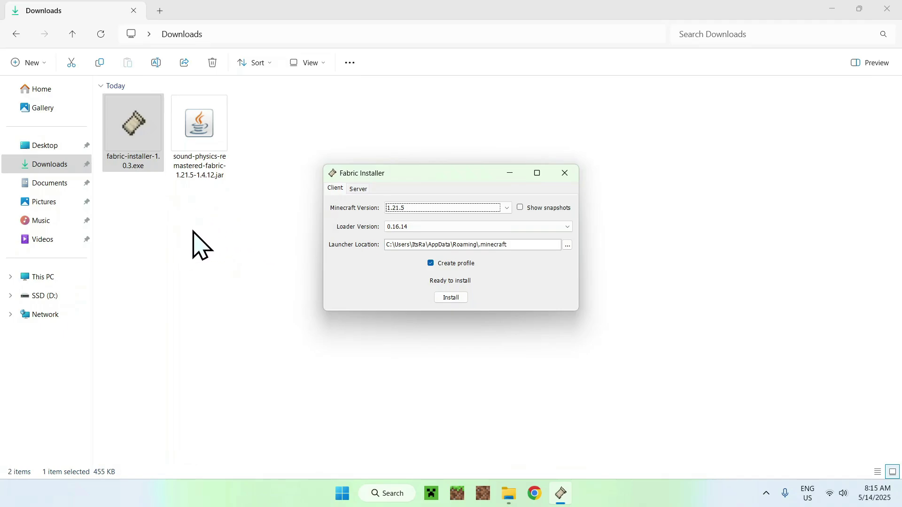
{"action": "left_click", "coordinate": [450, 300]}
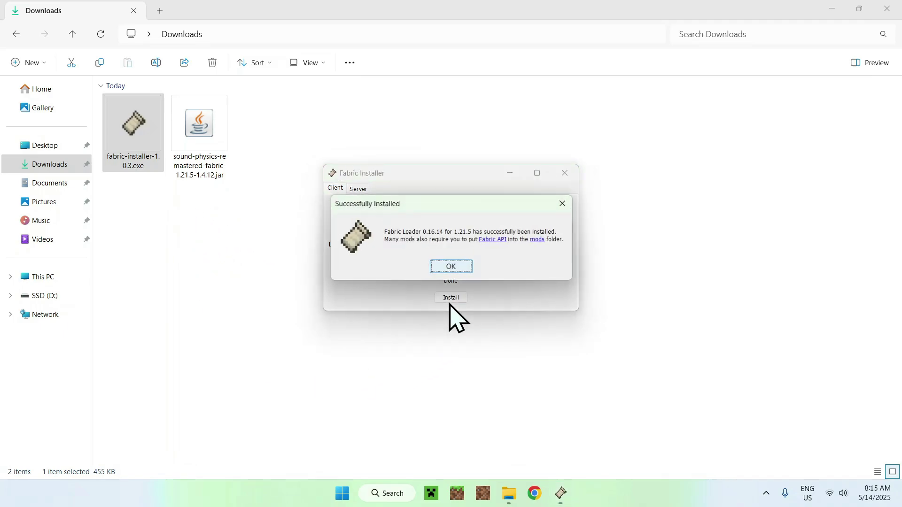
{"action": "left_click", "coordinate": [451, 266]}
{"action": "left_click", "coordinate": [564, 173]}
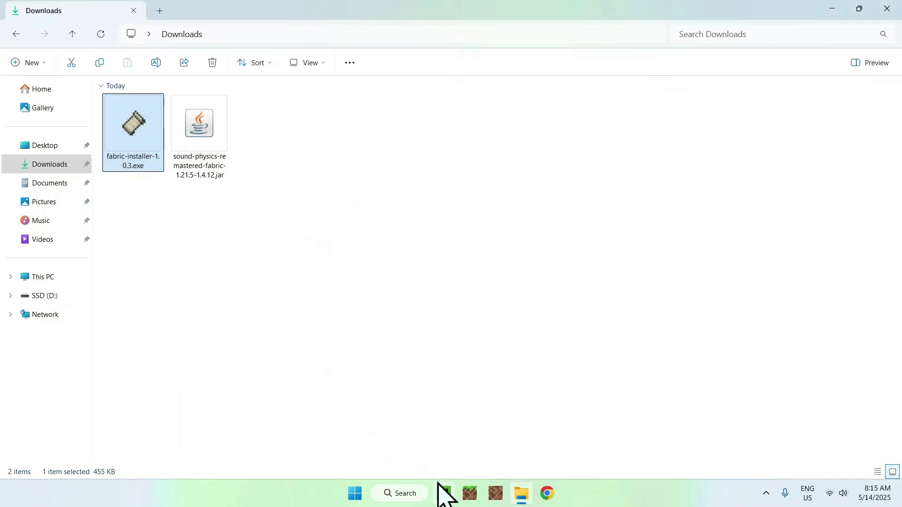
Step: Open Minecraft Launcher to its Installations list showing the fabric-loader-1.21.5 profile
{"action": "left_click", "coordinate": [441, 493]}
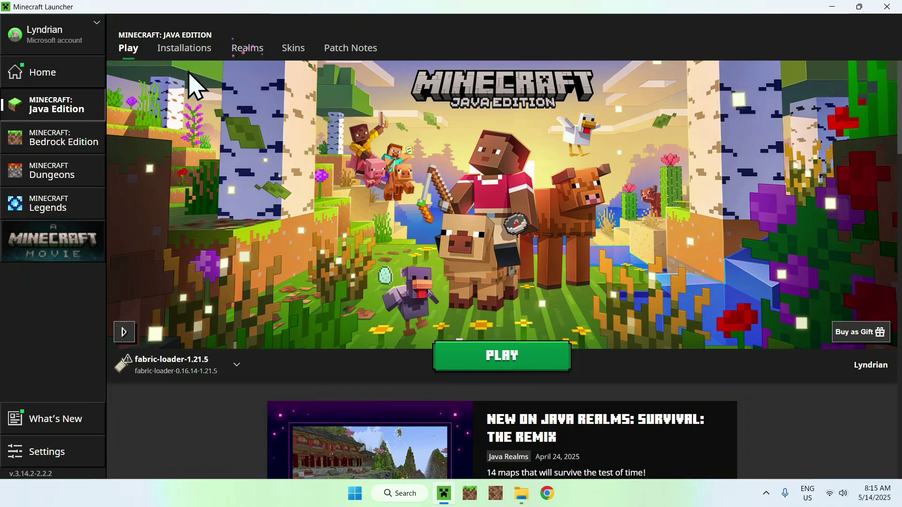
{"action": "left_click", "coordinate": [183, 50]}
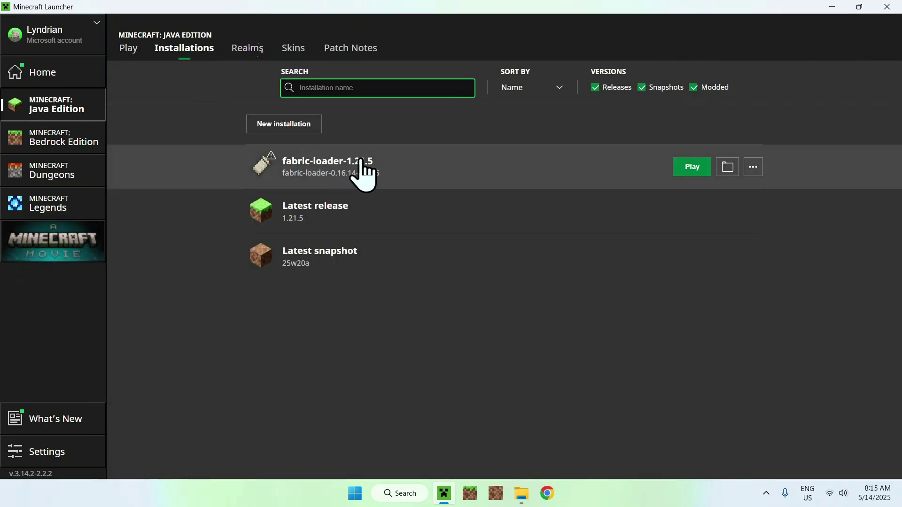
Step: Copy sound-physics-remastered-fabric-1.21.5-1.4.12.jar from Downloads into the fabric profile's .minecraft mods folder
{"action": "left_click", "coordinate": [729, 173]}
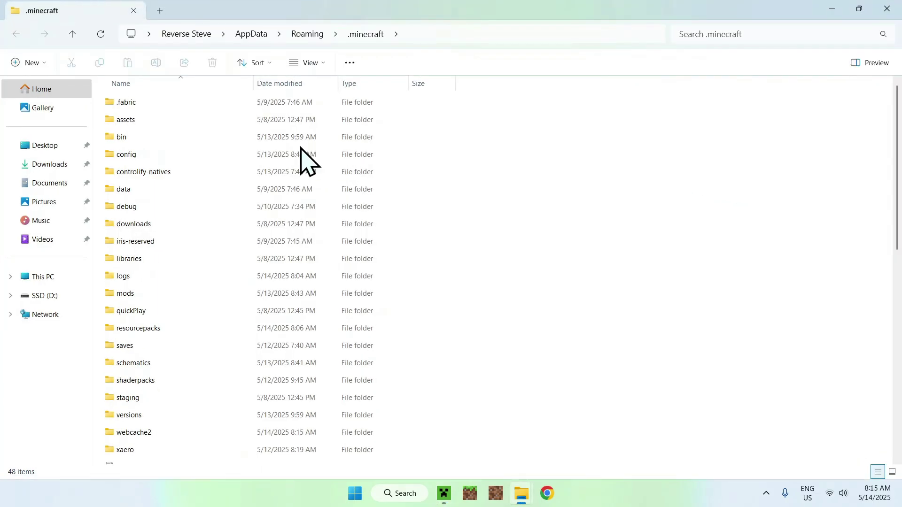
{"action": "left_click", "coordinate": [145, 293]}
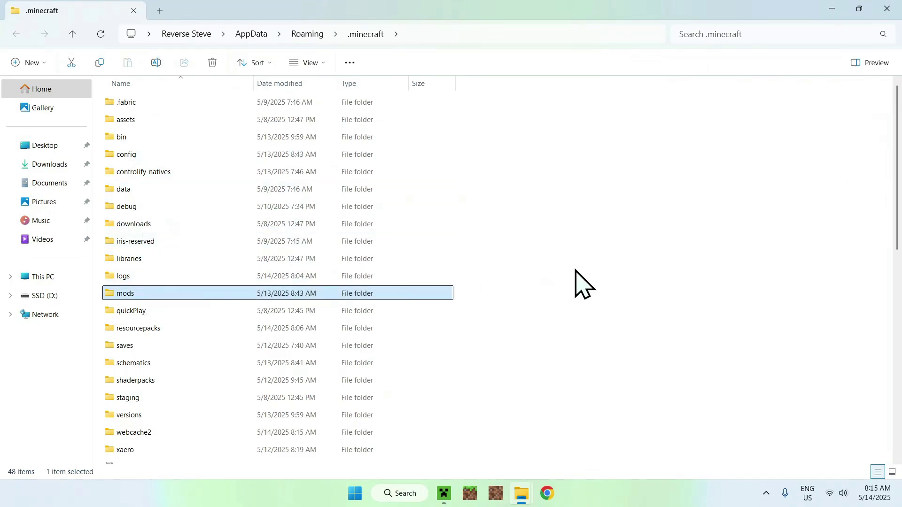
{"action": "double_click", "coordinate": [147, 295]}
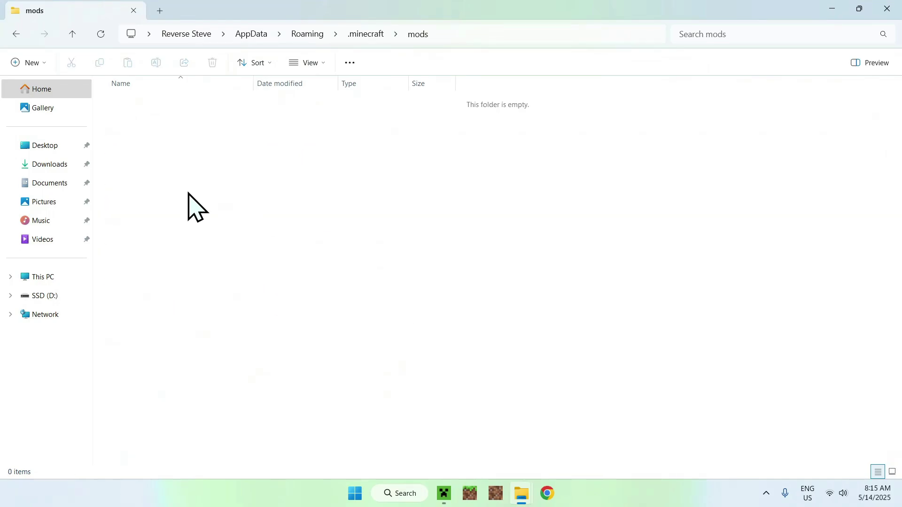
{"action": "left_click", "coordinate": [47, 165]}
{"action": "left_click", "coordinate": [220, 125]}
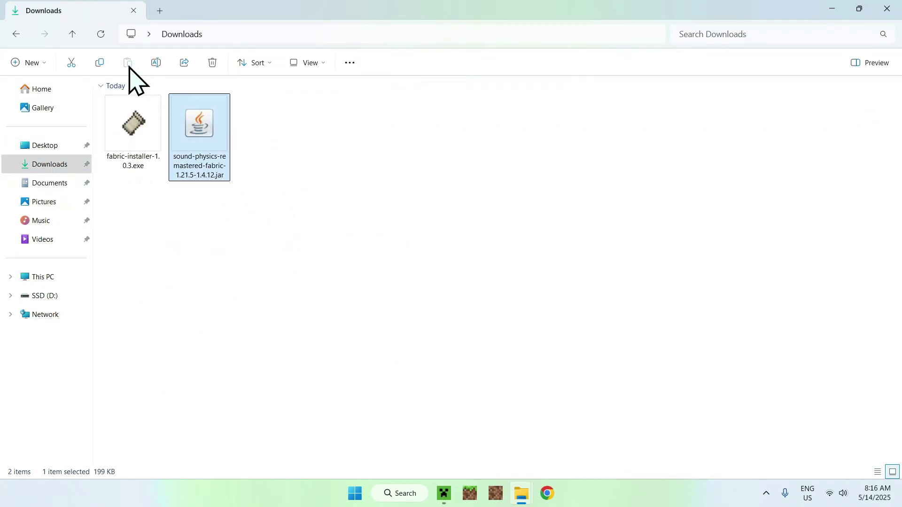
{"action": "left_click", "coordinate": [101, 65]}
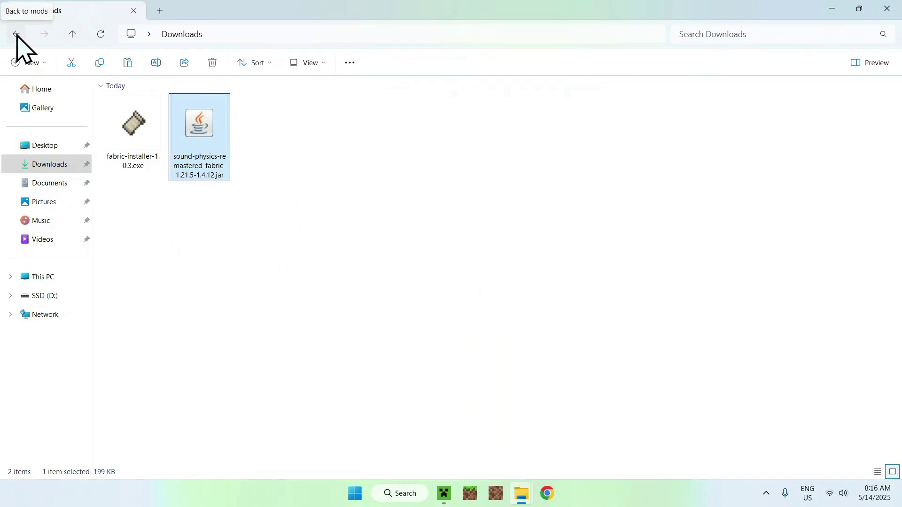
{"action": "left_click", "coordinate": [16, 35]}
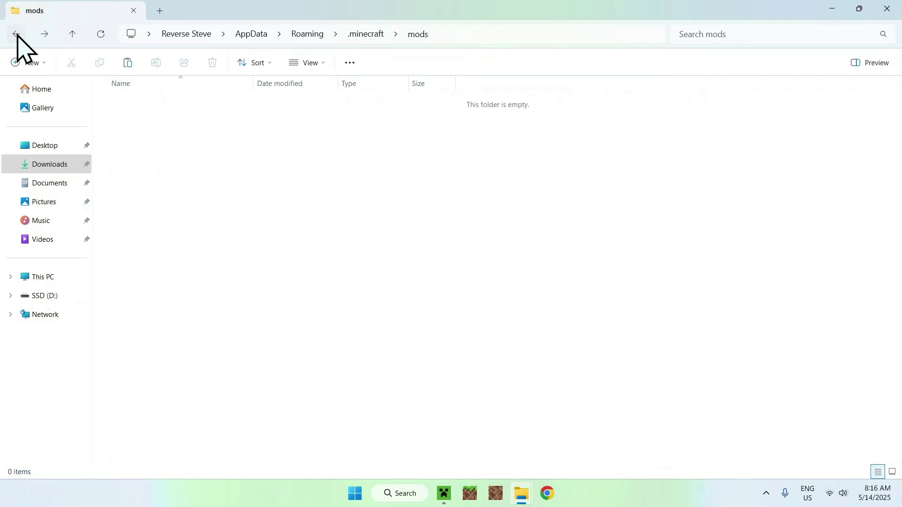
{"action": "left_click", "coordinate": [127, 64]}
{"action": "left_click", "coordinate": [192, 136]}
{"action": "left_click_drag", "start_coordinate": [118, 123], "coordinate": [202, 129]}
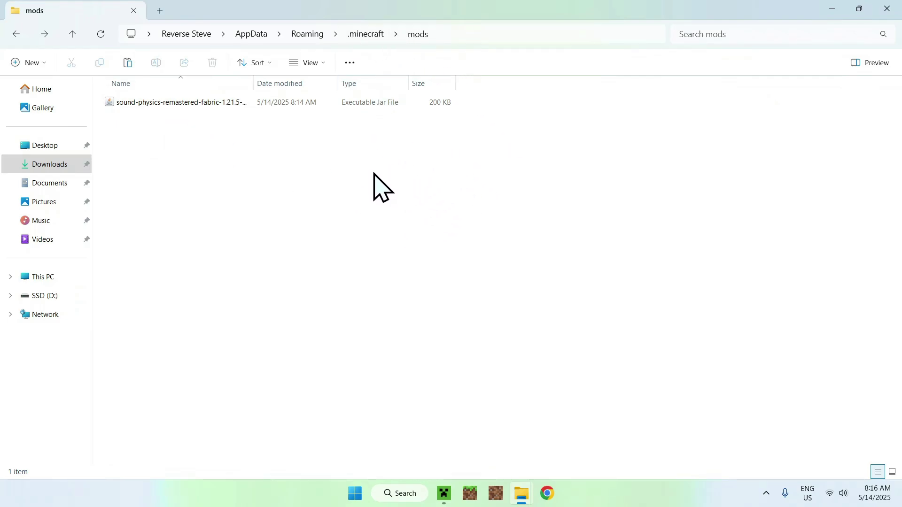
Step: Launch the fabric-loader-1.21.5 profile from the launcher's Play page
{"action": "left_click", "coordinate": [444, 494]}
{"action": "left_click", "coordinate": [129, 48]}
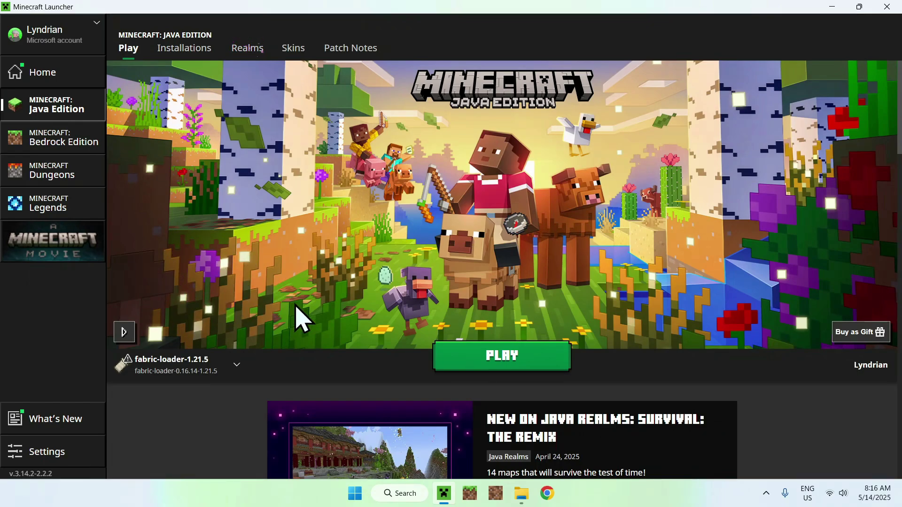
{"action": "left_click", "coordinate": [501, 369]}
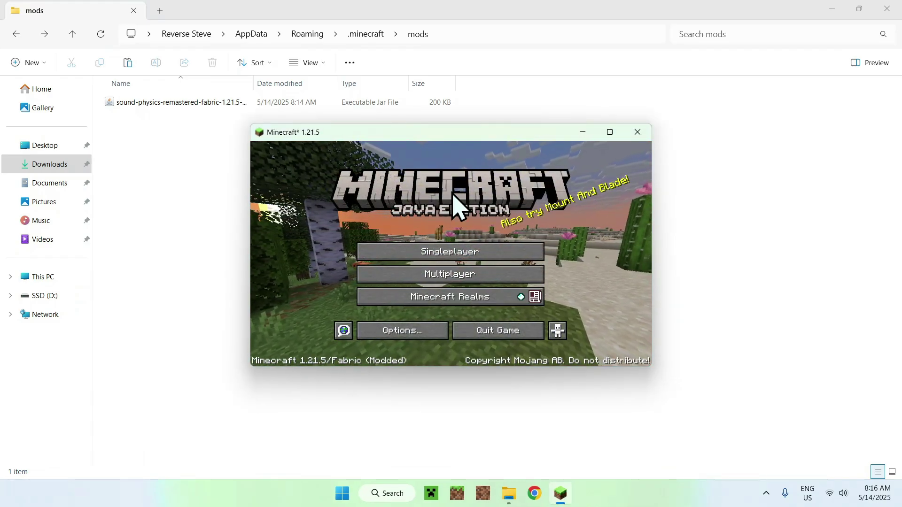
Step: Maximize the Minecraft window and load the Tutorials singleplayer world
{"action": "left_click", "coordinate": [610, 132]}
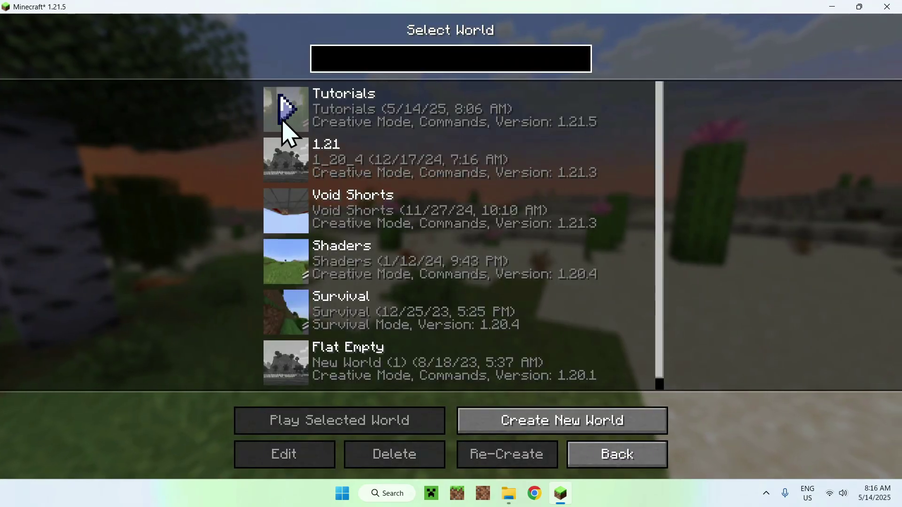
{"action": "left_click", "coordinate": [283, 122]}
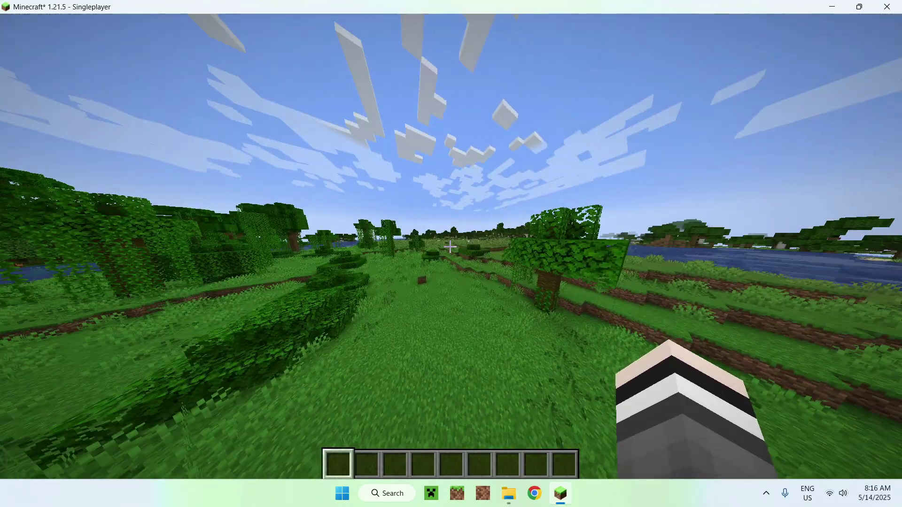
Step: Walk across the grassland to the dirt ledge and switch to Spectator mode with /gamemode spectator
{"action": "key", "text": "w"}
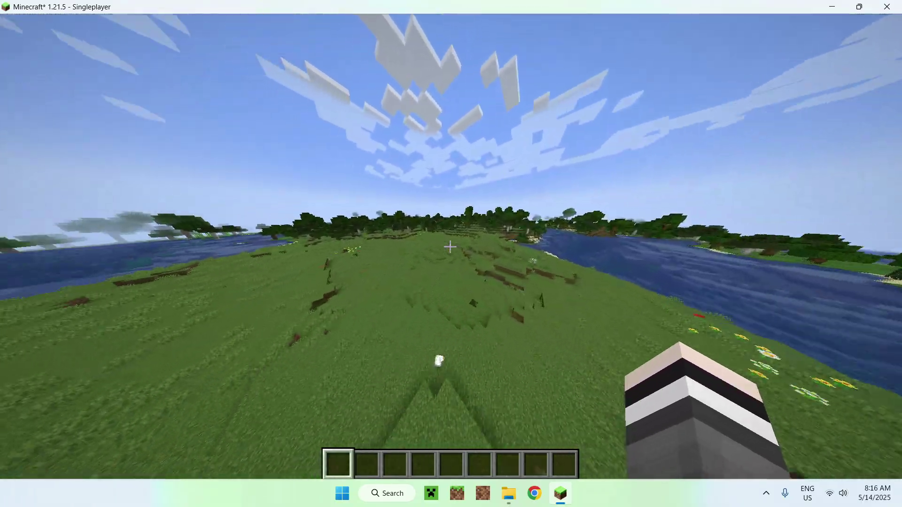
{"action": "key", "text": "w"}
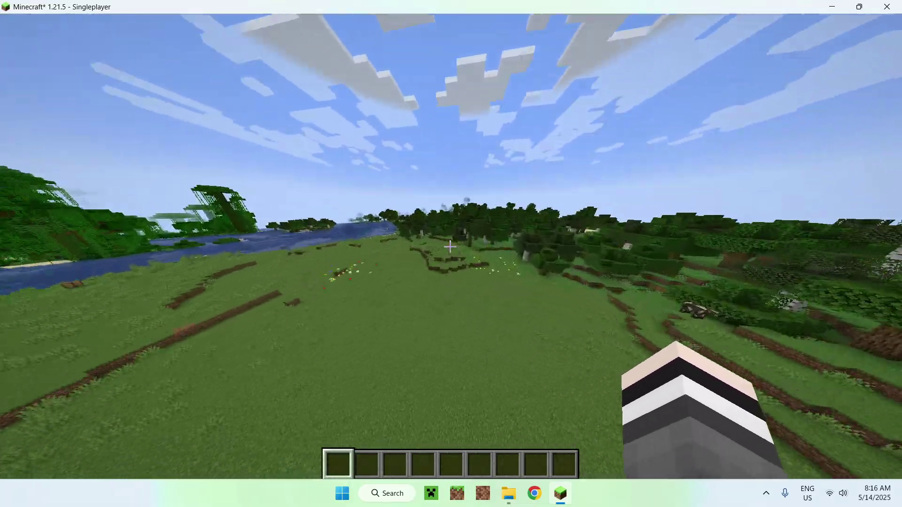
{"action": "key", "text": "w"}
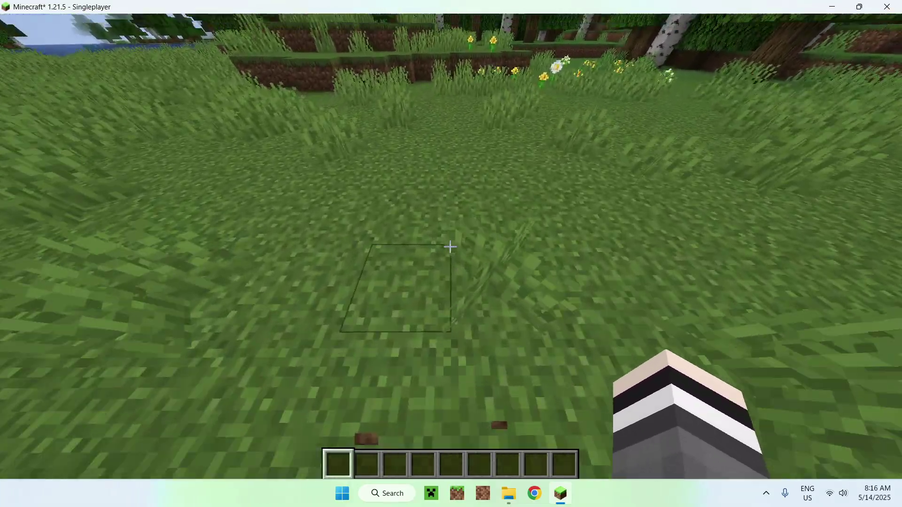
{"action": "type", "text": "/gamemode spectator"}
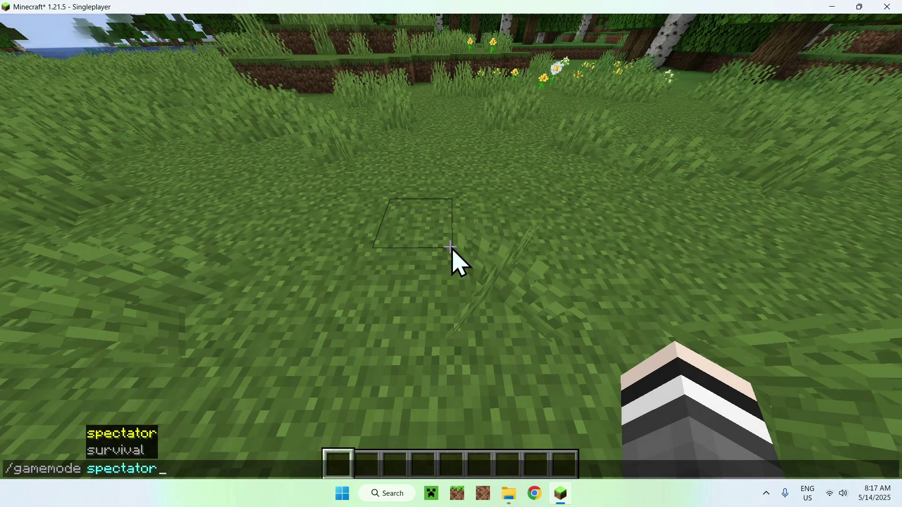
{"action": "key", "text": "Return"}
Step: Fly down into the dark lava-lit cave and switch back to Creative mode
{"action": "key", "text": "w"}
{"action": "key", "text": "s"}
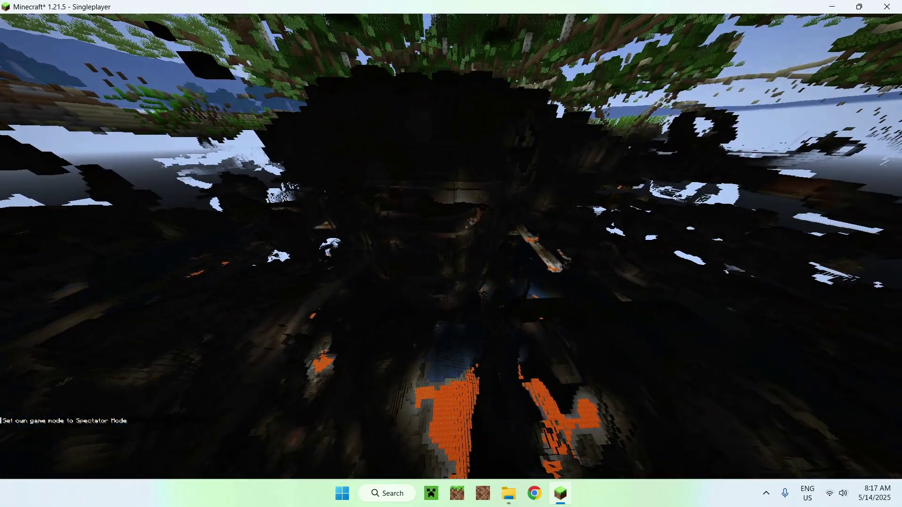
{"action": "key", "text": "w"}
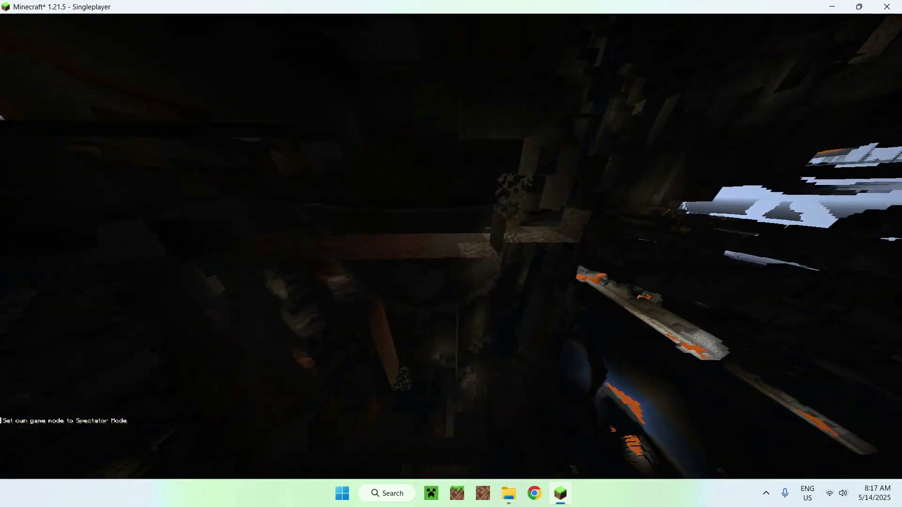
{"action": "key", "text": "w"}
{"action": "type", "text": "/gamemode c"}
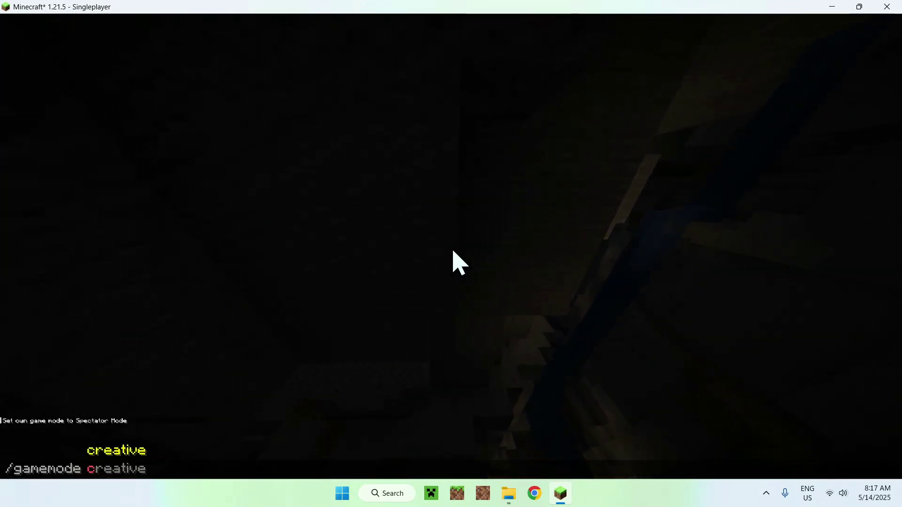
{"action": "key", "text": "Return"}
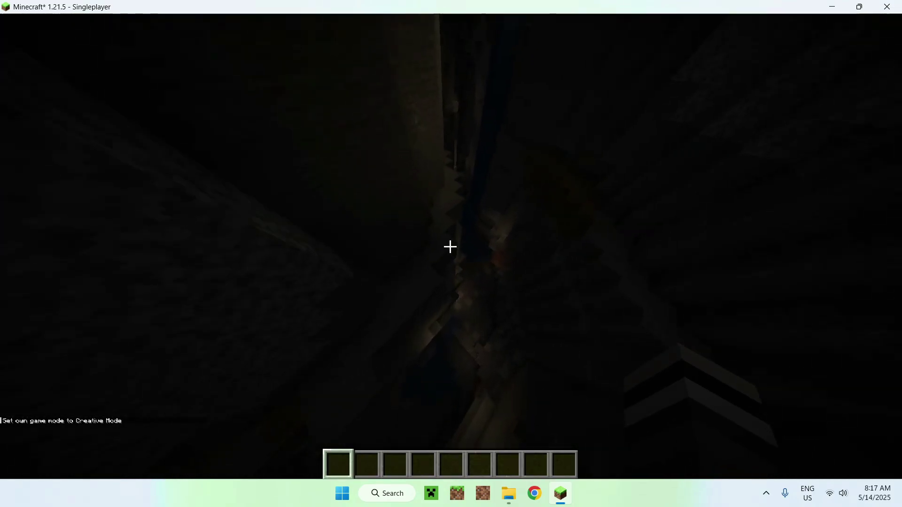
Step: Search 'zom', put Flint and Steel beside the creeper and zombie spawn eggs in the hotbar, and check them
{"action": "type", "text": "e"}
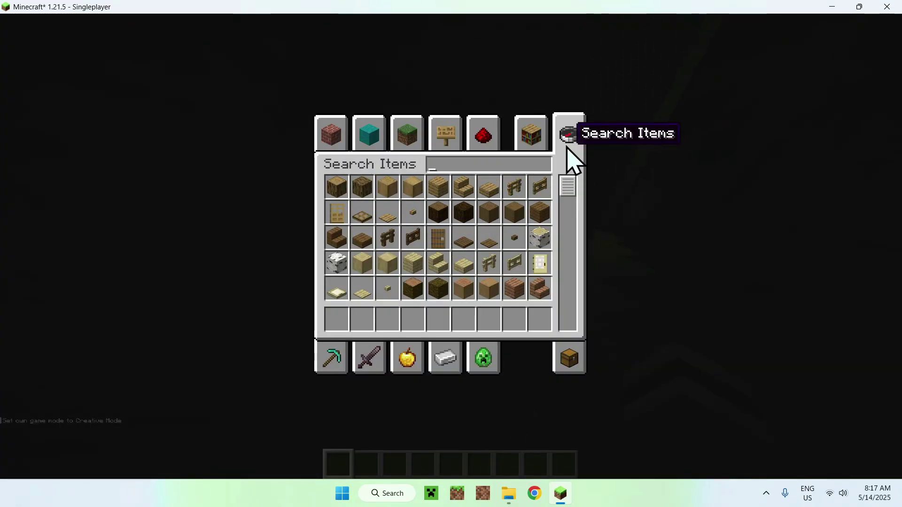
{"action": "type", "text": "cre"}
{"action": "type", "text": "4"}
{"action": "type", "text": "zom"}
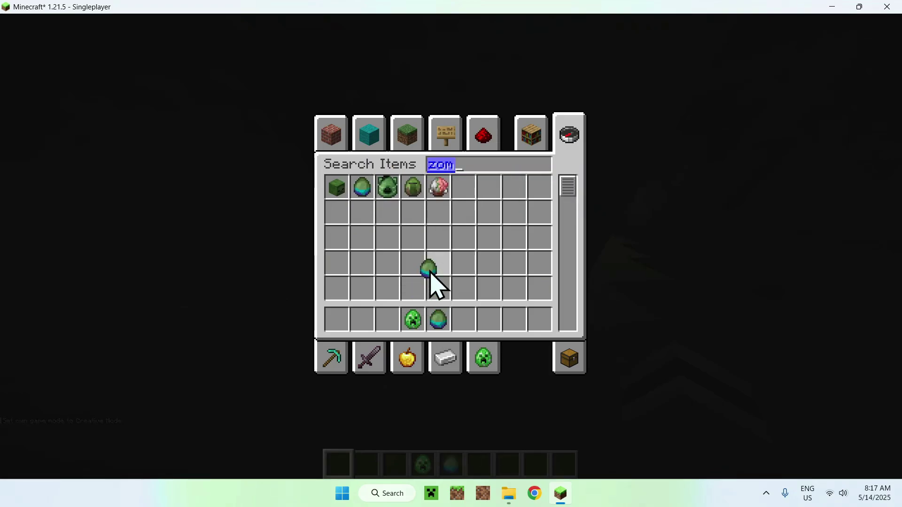
{"action": "left_click", "coordinate": [345, 364]}
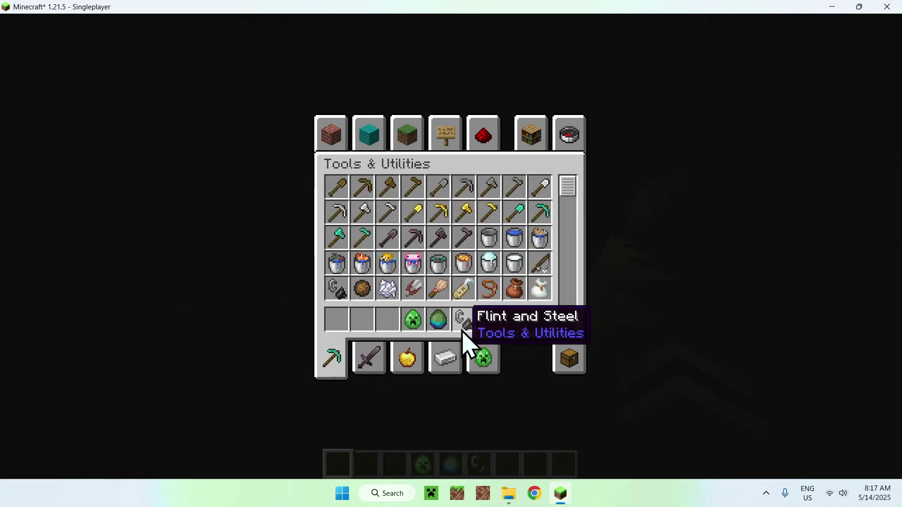
{"action": "key", "text": "e"}
{"action": "key", "text": "4"}
{"action": "key", "text": "5"}
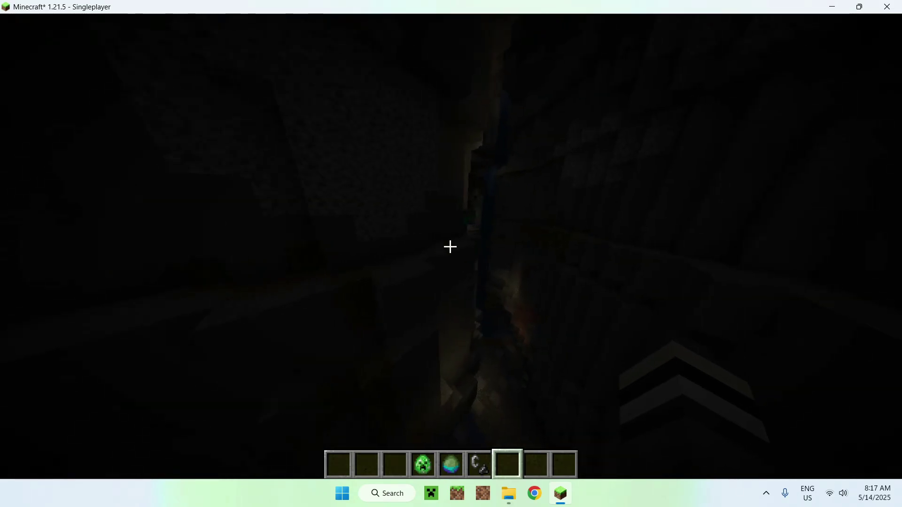
Step: Spawn a zombie and then a creeper beside it in the cave
{"action": "key", "text": "4"}
{"action": "key", "text": "5"}
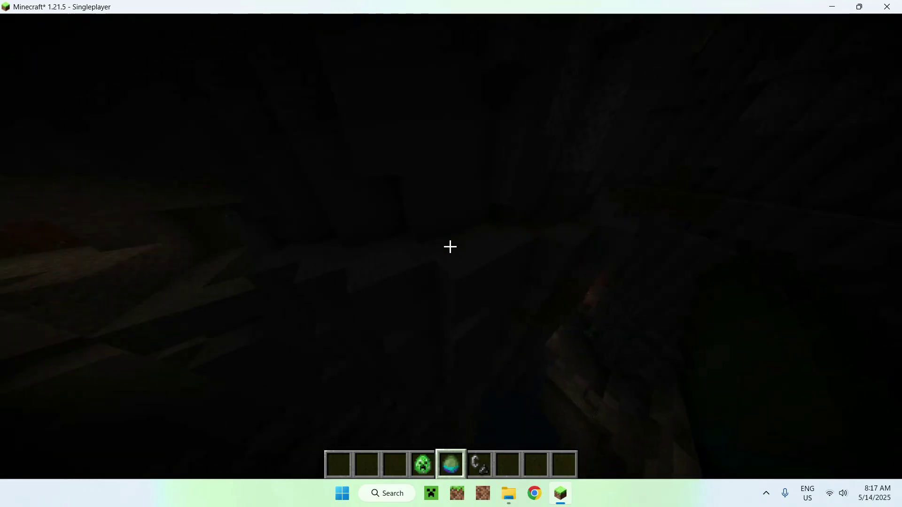
{"action": "right_click", "coordinate": [450, 247]}
{"action": "scroll", "coordinate": [450, 246], "scroll_direction": "up", "scroll_amount": 1}
{"action": "right_click", "coordinate": [450, 247]}
Step: Ignite the creeper with Flint and Steel so it explodes
{"action": "scroll", "coordinate": [450, 246], "scroll_direction": "down", "scroll_amount": 1}
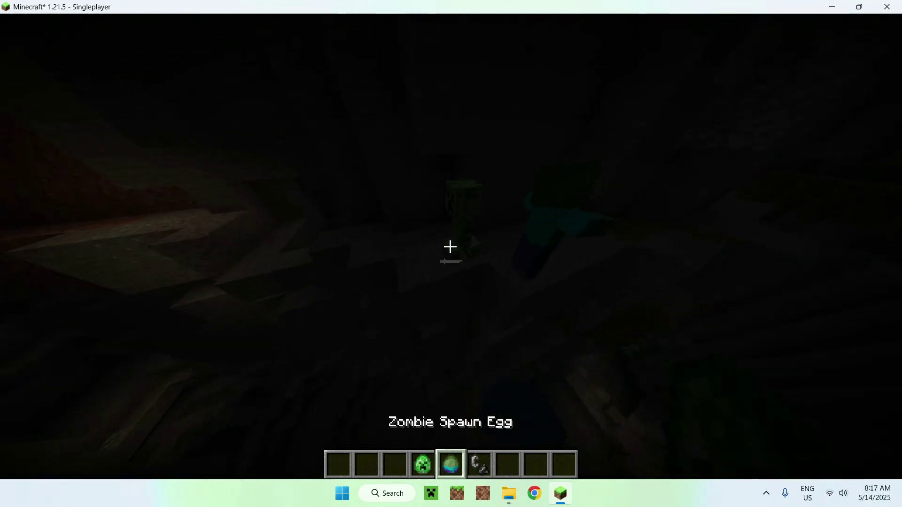
{"action": "scroll", "coordinate": [450, 247], "scroll_direction": "down", "scroll_amount": 1}
{"action": "right_click", "coordinate": [450, 246]}
{"action": "scroll", "coordinate": [450, 246], "scroll_direction": "down", "scroll_amount": 1}
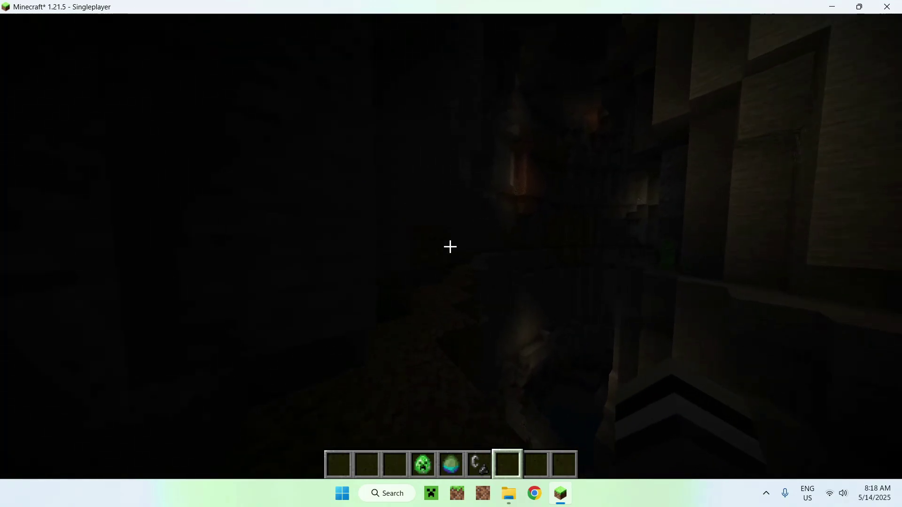
Step: Attack the mobs in the cave, then fly up out of it to the surface
{"action": "left_click", "coordinate": [450, 246]}
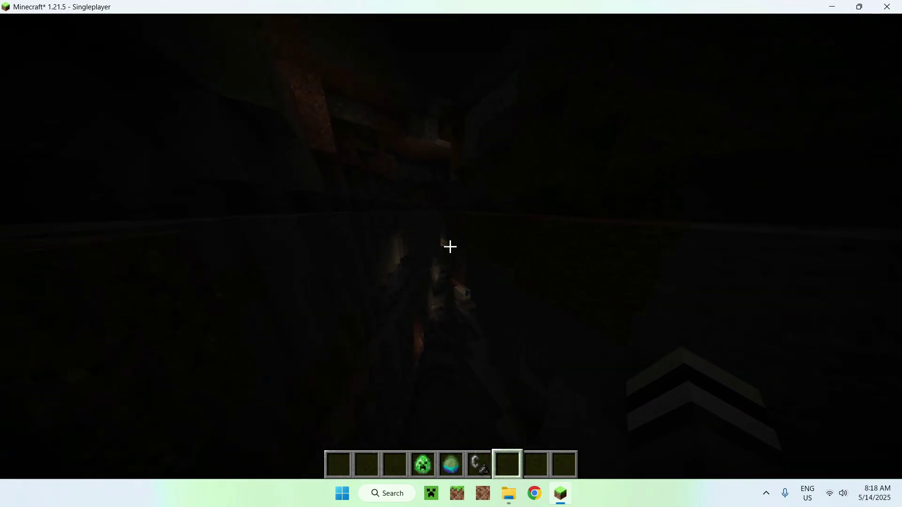
{"action": "left_click", "coordinate": [450, 247]}
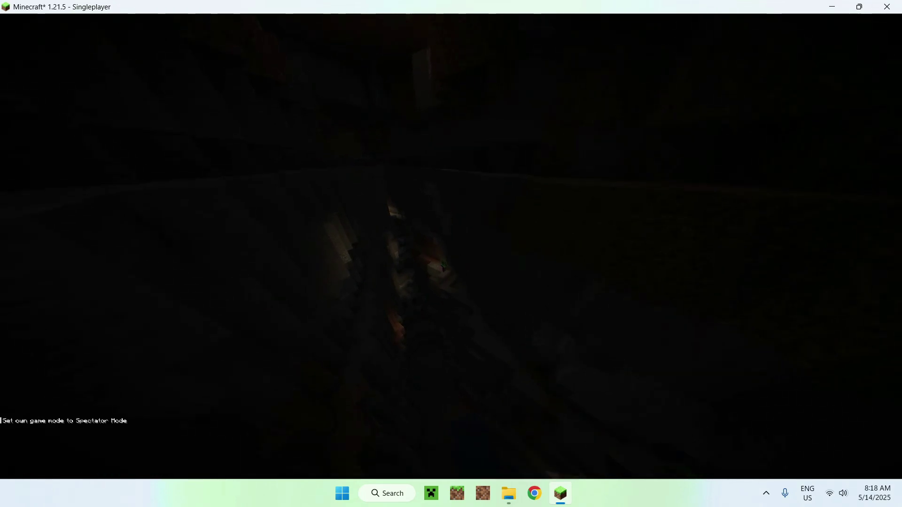
{"action": "key", "text": "w"}
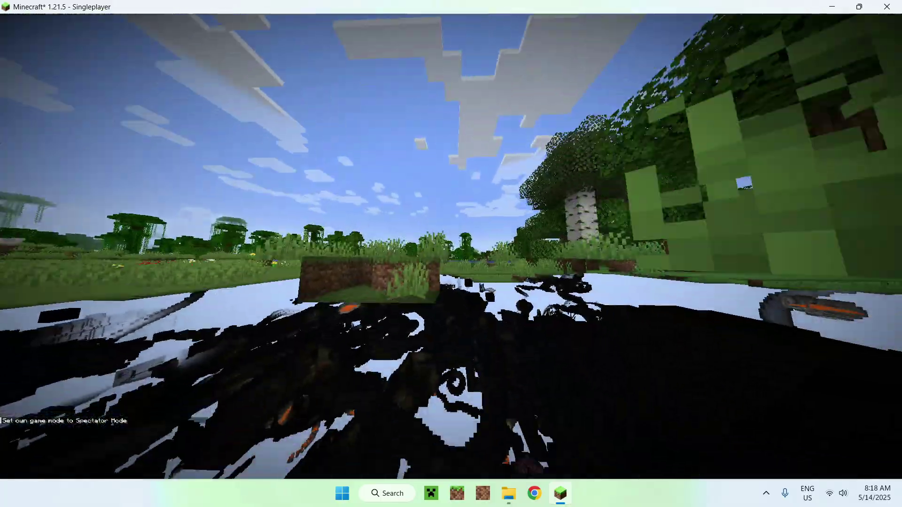
Step: Return to Creative mode, walk over the grass toward the water, and view the player from the front
{"action": "key", "text": "slash"}
{"action": "key", "text": "Up"}
{"action": "key", "text": "Up"}
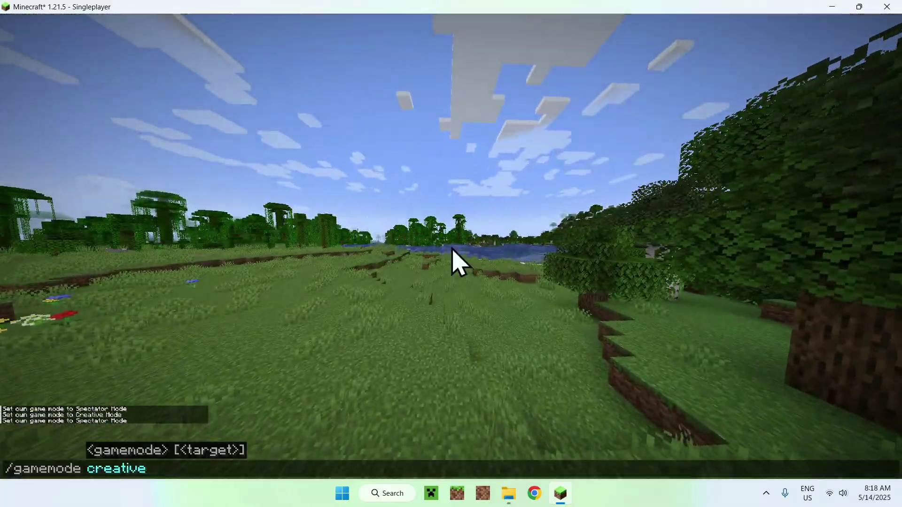
{"action": "key", "text": "w"}
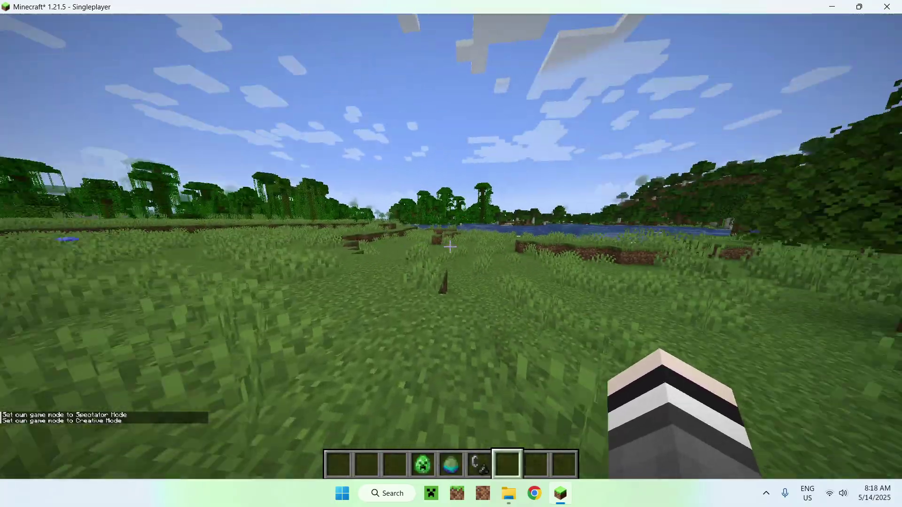
{"action": "key", "text": "w"}
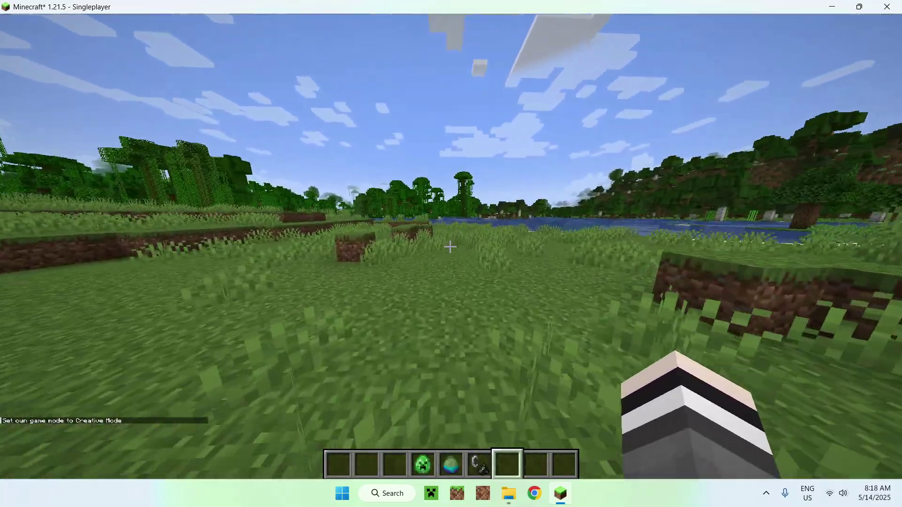
{"action": "key", "text": "F5"}
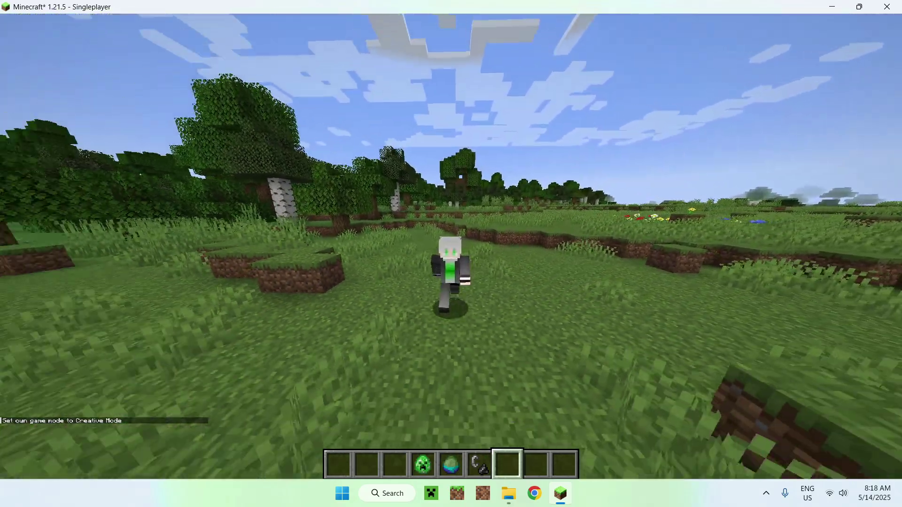